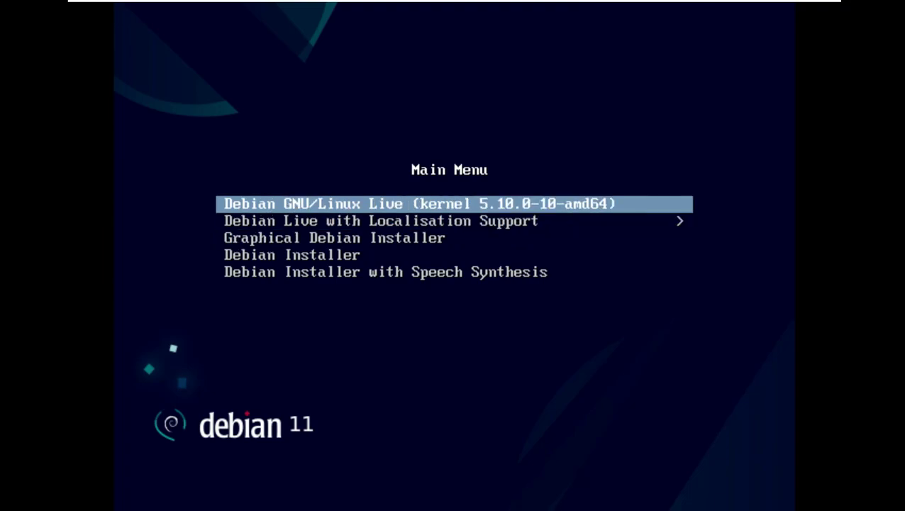
Boot the Debian GNU/Linux Live entry from the live boot menu
key(Down)
key(Down)
key(Down)
key(Down)
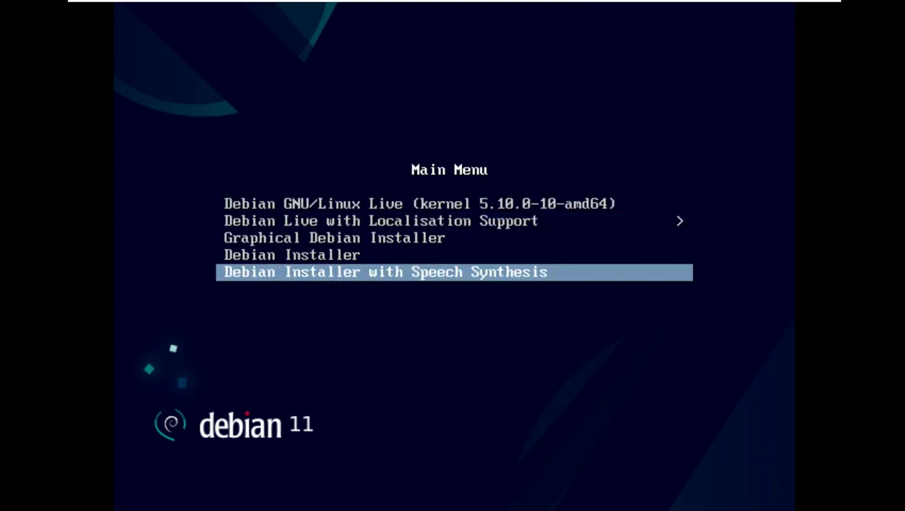
key(Up)
key(Up)
key(Up)
key(Up)
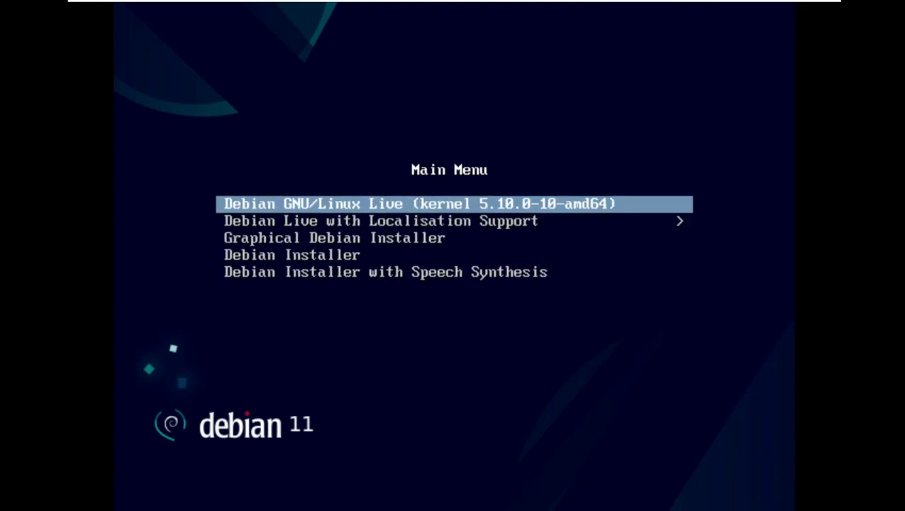
key(Return)
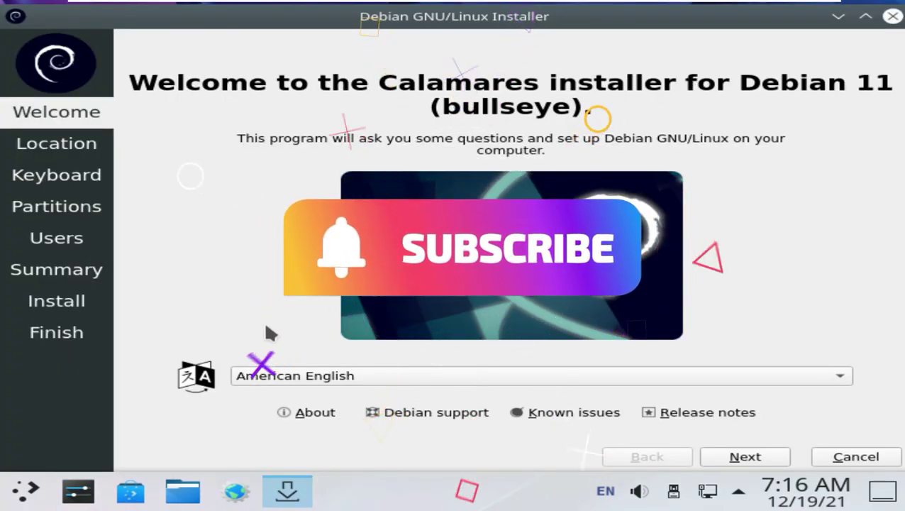
Launch Firefox ESR from the Internet applications and keep American English in the installer
click(27, 489)
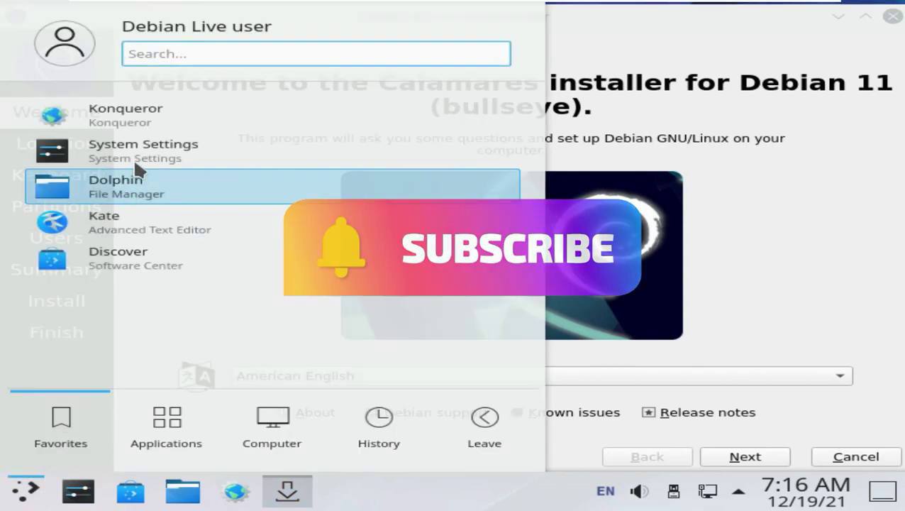
click(164, 429)
click(170, 201)
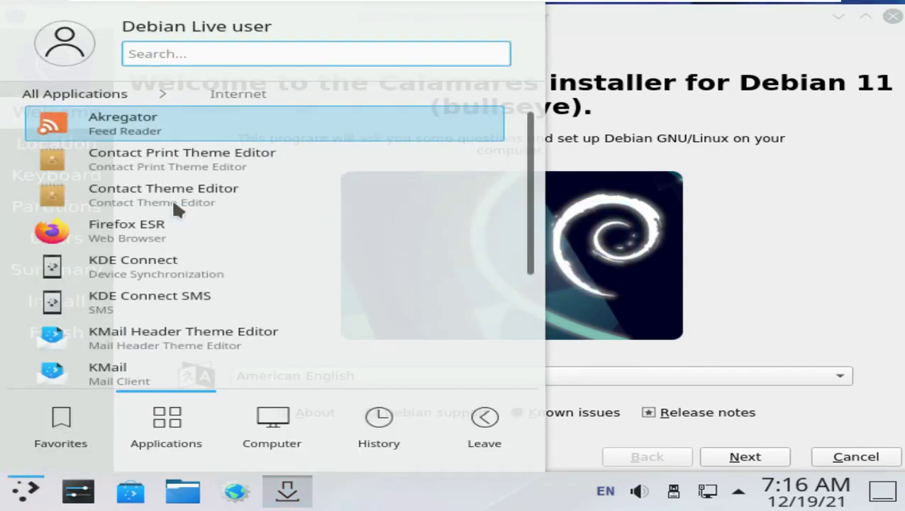
click(193, 227)
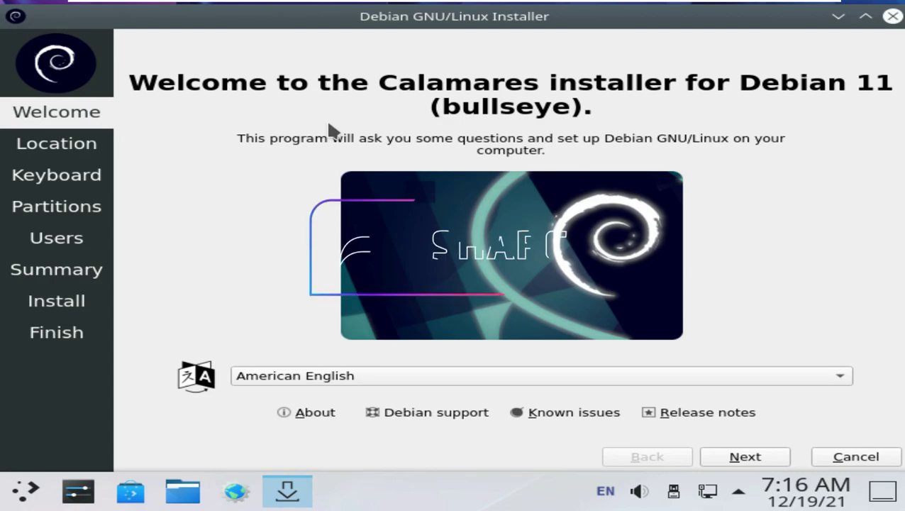
click(802, 376)
click(895, 325)
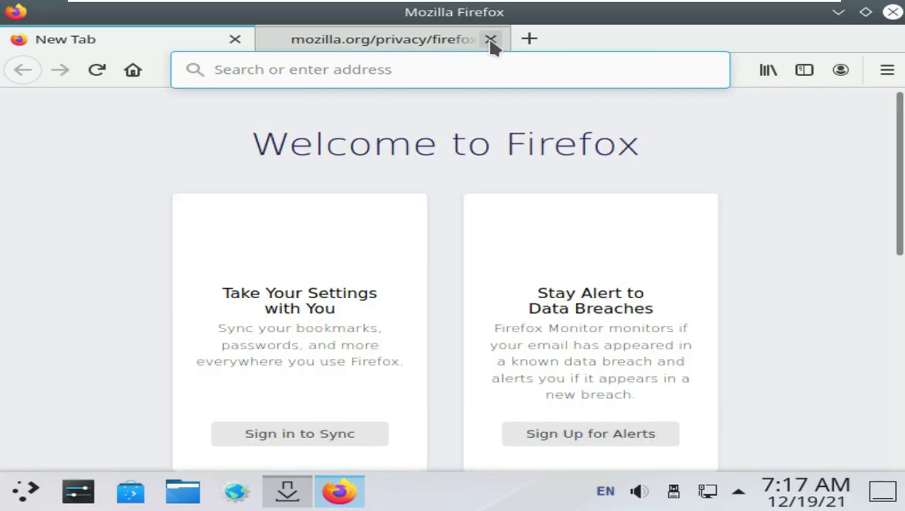
Close the privacy tab and confirm Firefox version 78.15.0esr (64-bit) in About Firefox
click(491, 40)
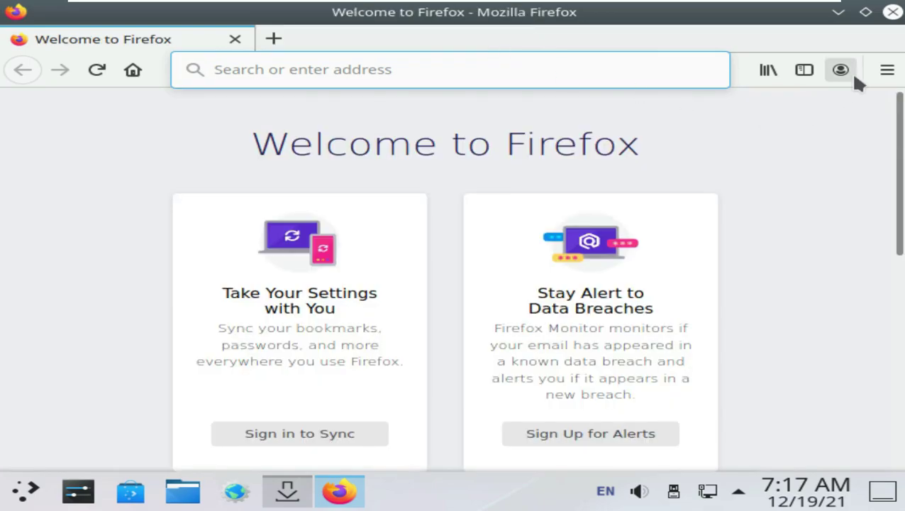
click(887, 69)
scroll(667, 415, down, 3)
click(667, 408)
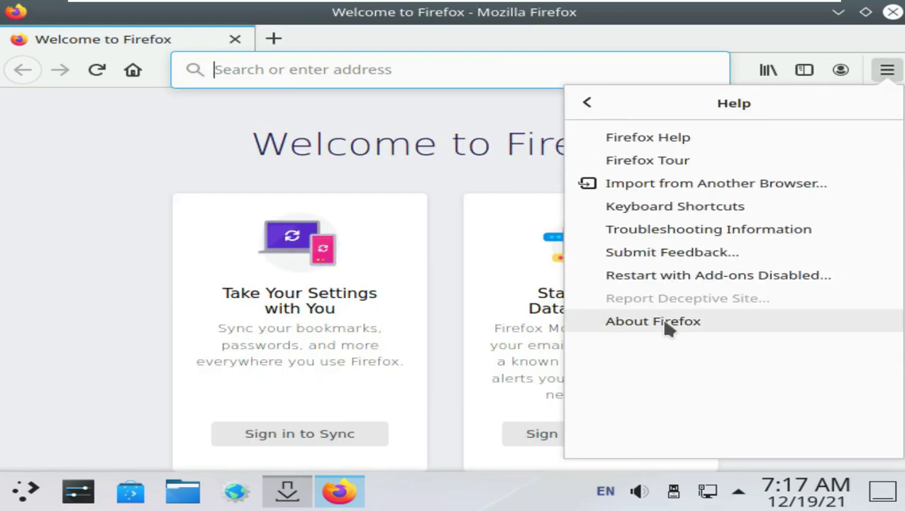
click(653, 322)
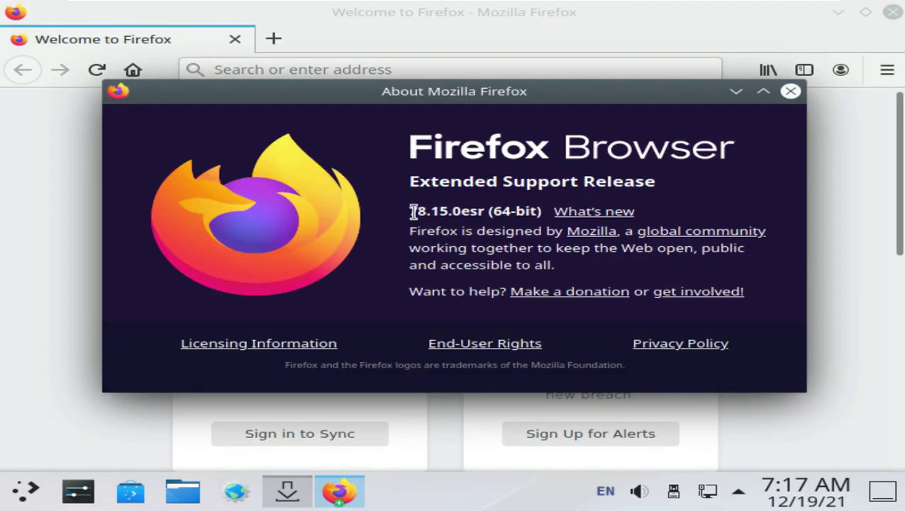
drag(412, 211, 537, 211)
click(791, 90)
click(596, 71)
Search Google for 'debian', open debian.org and find the December 18 11.2 release news item
text(debian)
key(Return)
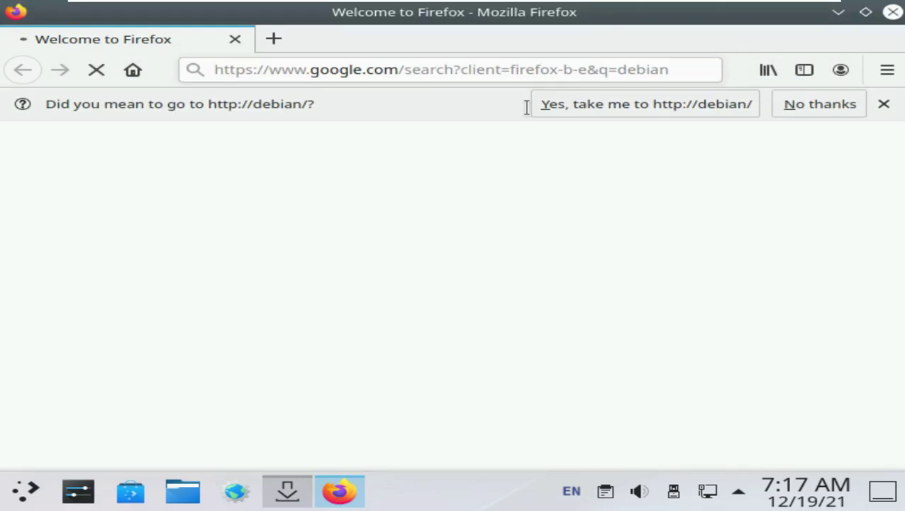
click(777, 105)
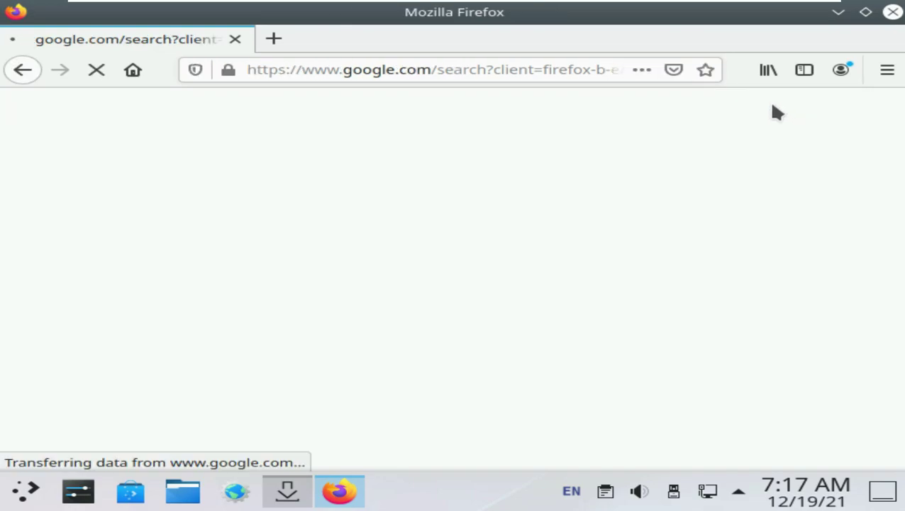
click(168, 280)
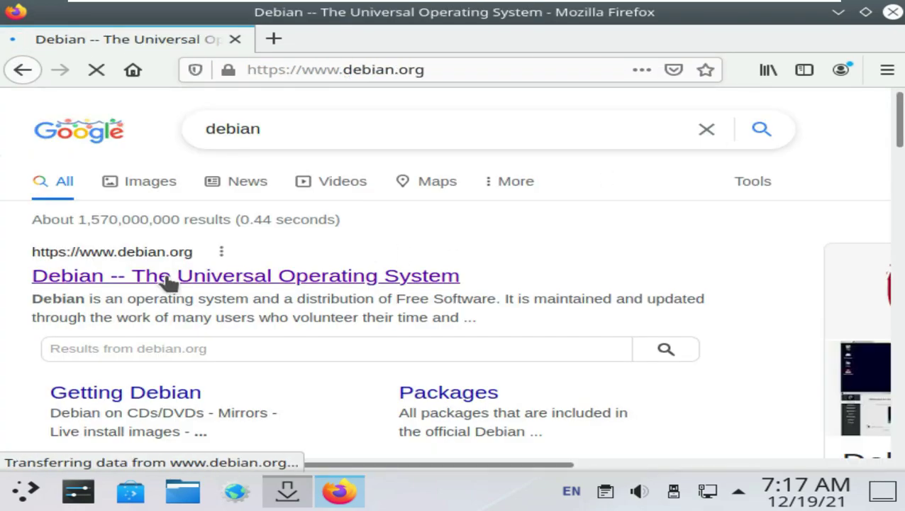
scroll(380, 284, down, 5)
scroll(380, 283, down, 15)
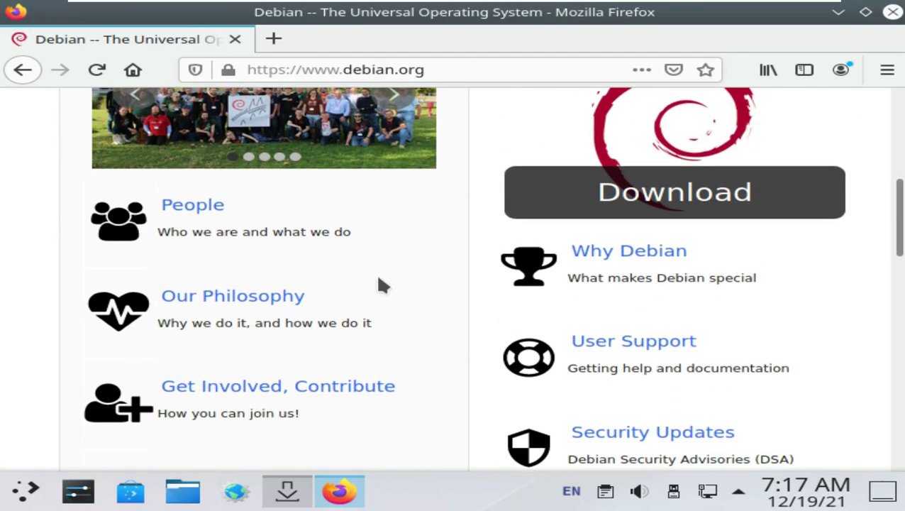
drag(635, 264, 599, 274)
Open and scroll through the 'Updated Debian 11: 11.2 released' article
click(606, 282)
click(560, 273)
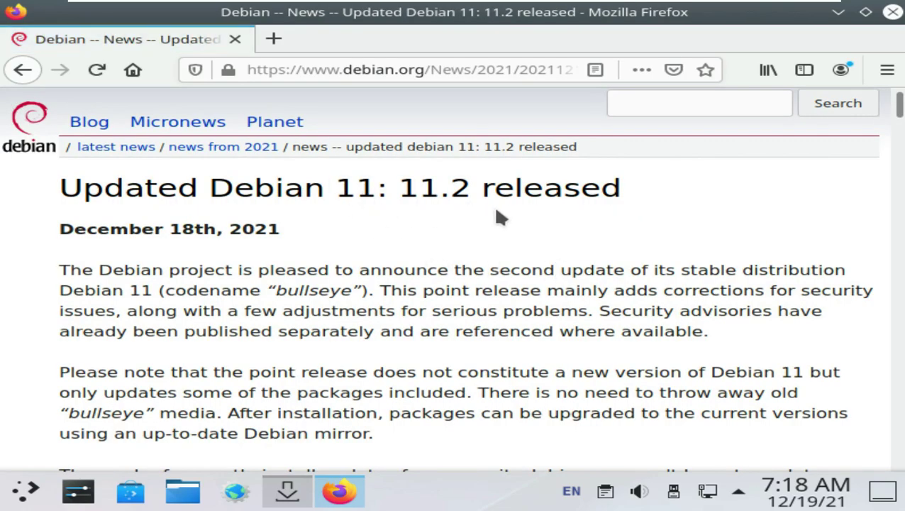
scroll(500, 217, down, 1)
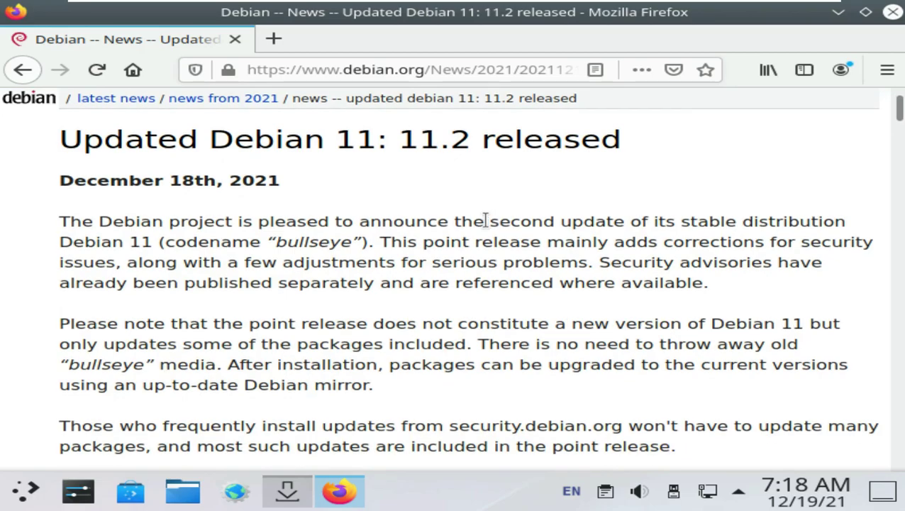
scroll(481, 225, down, 10)
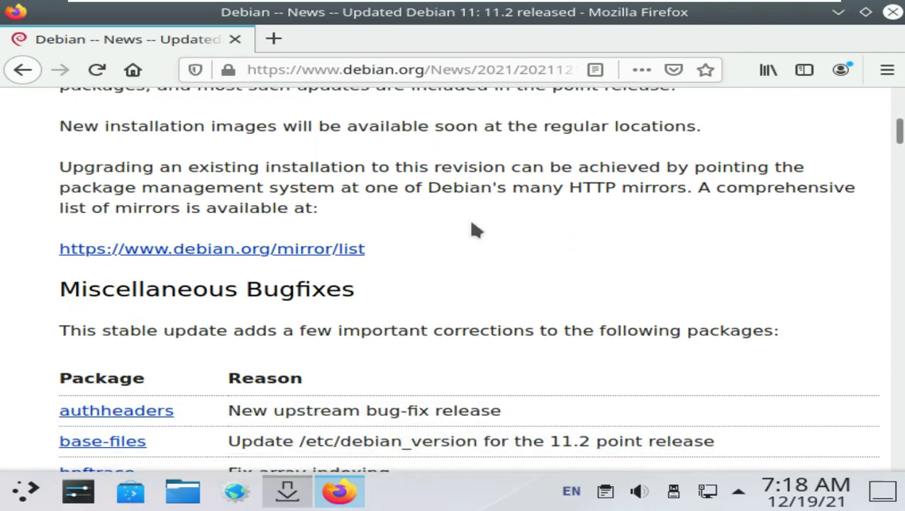
scroll(463, 220, down, 6)
scroll(463, 217, up, 16)
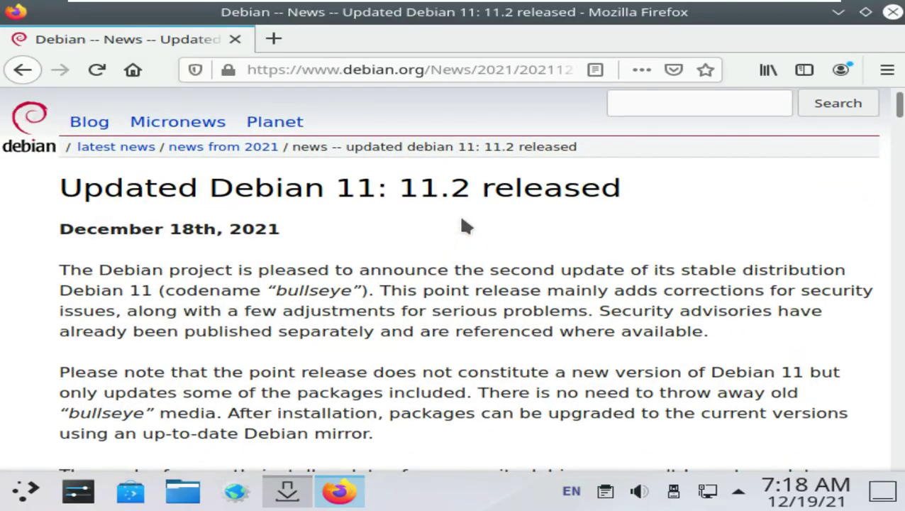
click(388, 69)
Go to youtube.com/9to5linux and try subscribing, dismissing the sign-in prompt
text(yout)
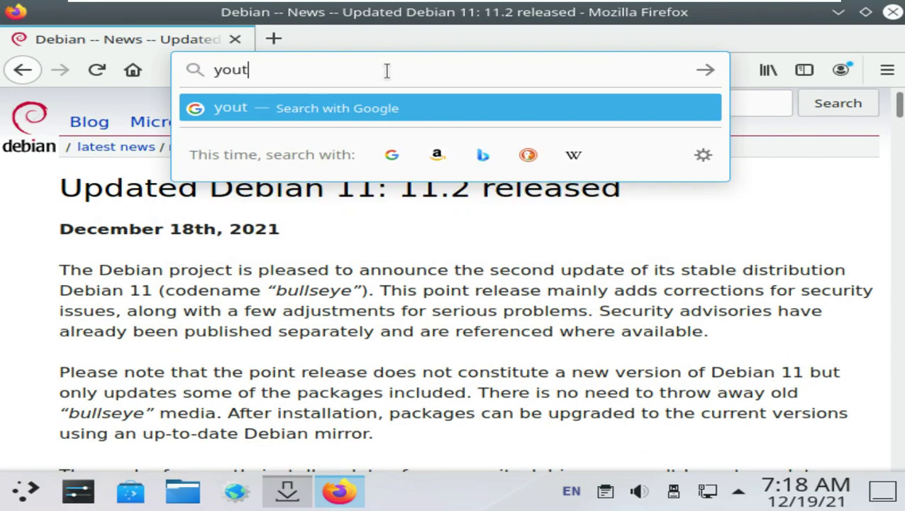
text(ube.com/9to5lin)
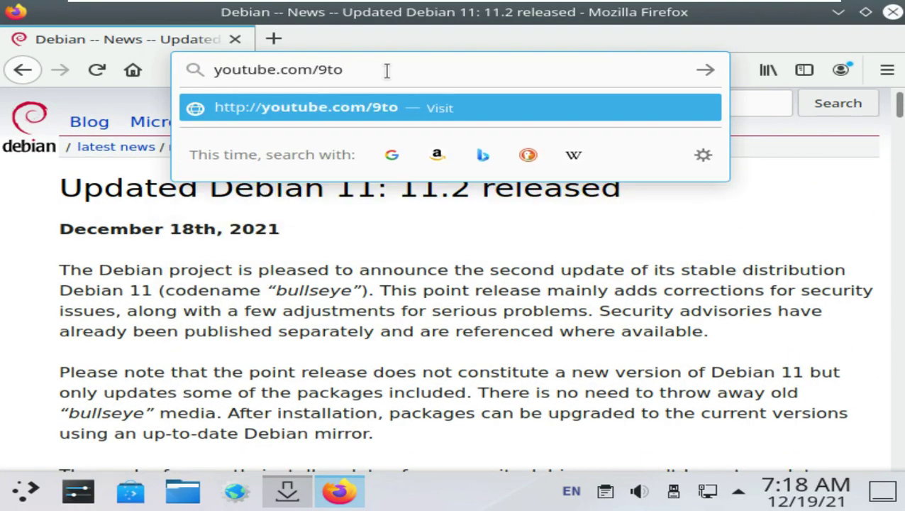
text(ux)
triple_click(359, 69)
click(485, 63)
key(Return)
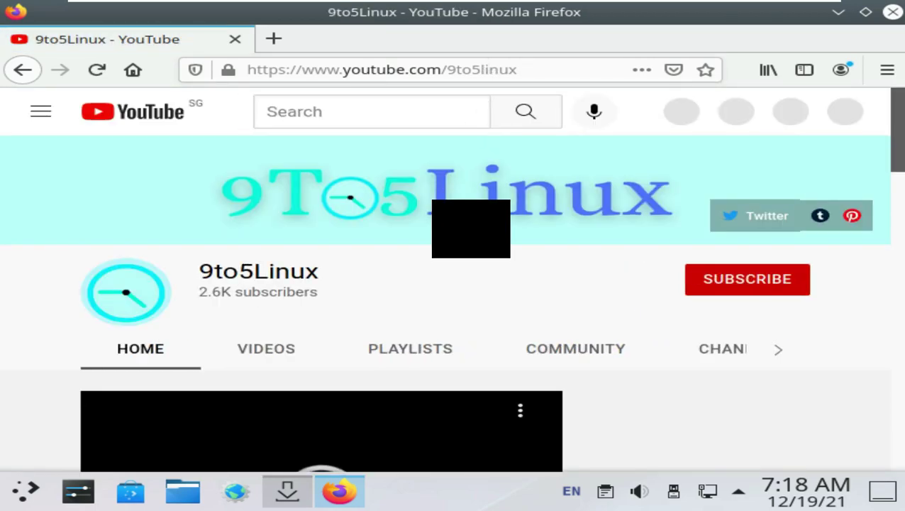
scroll(435, 213, down, 3)
scroll(438, 225, up, 3)
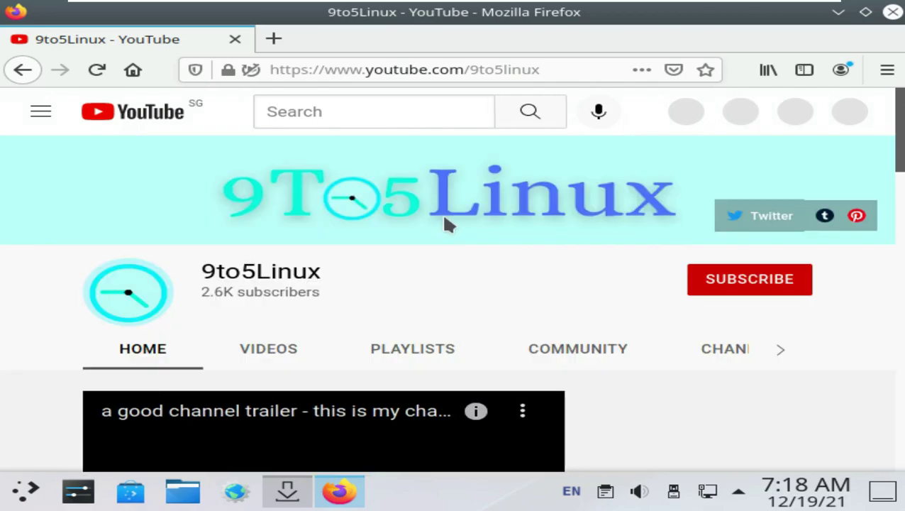
drag(356, 283, 201, 274)
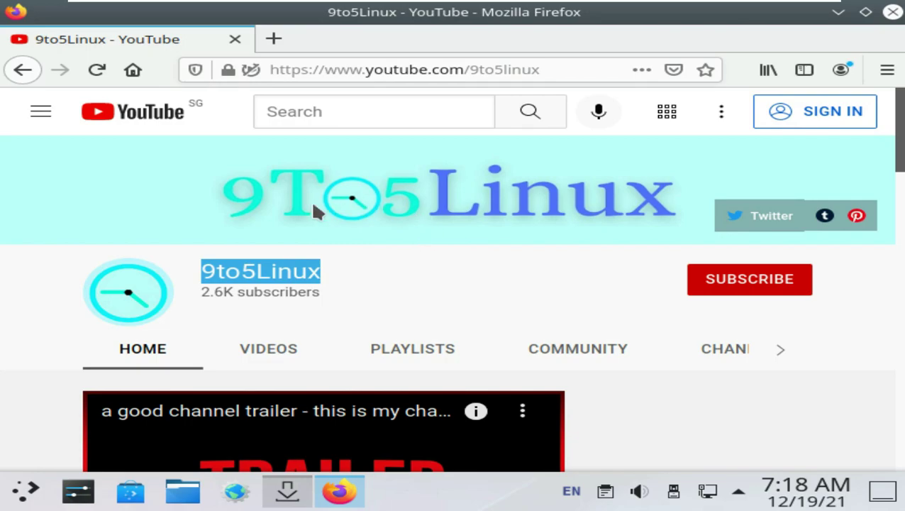
click(737, 291)
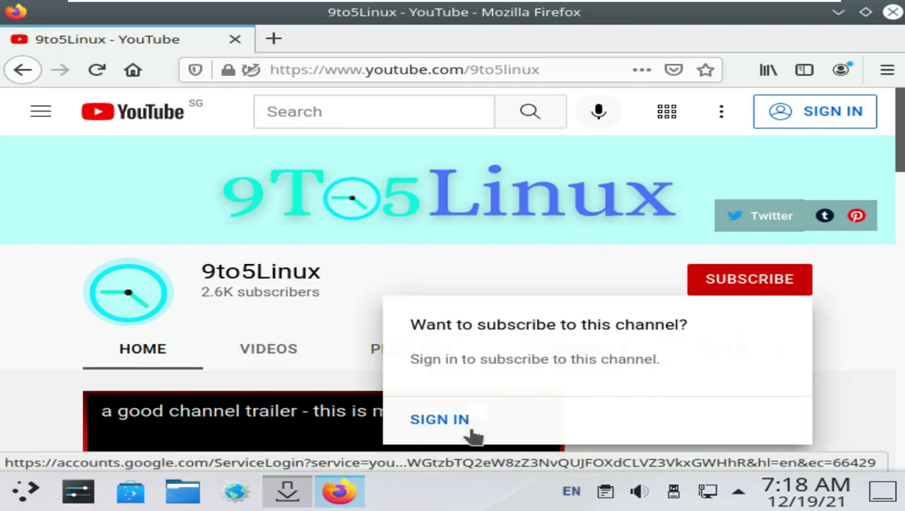
click(429, 282)
Read the channel's About page and weekly schedule, retry subscribing, then go back
click(779, 349)
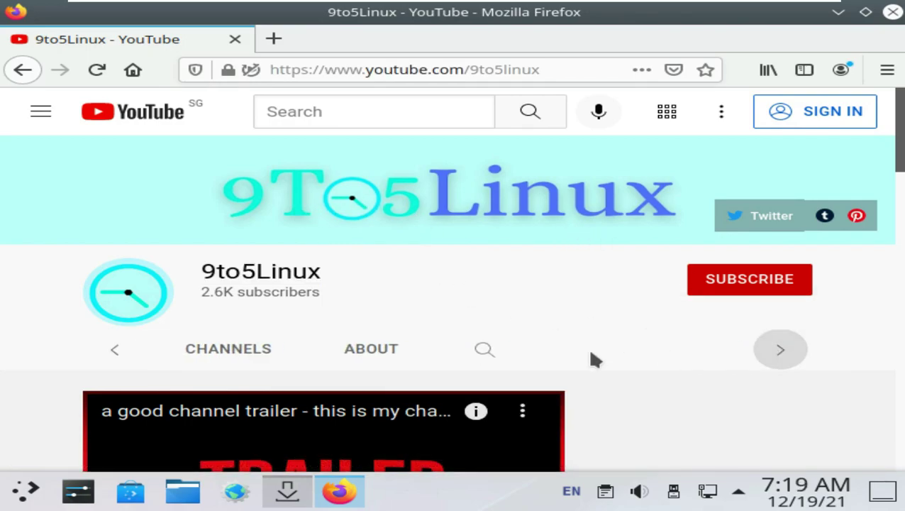
click(371, 349)
scroll(543, 308, down, 3)
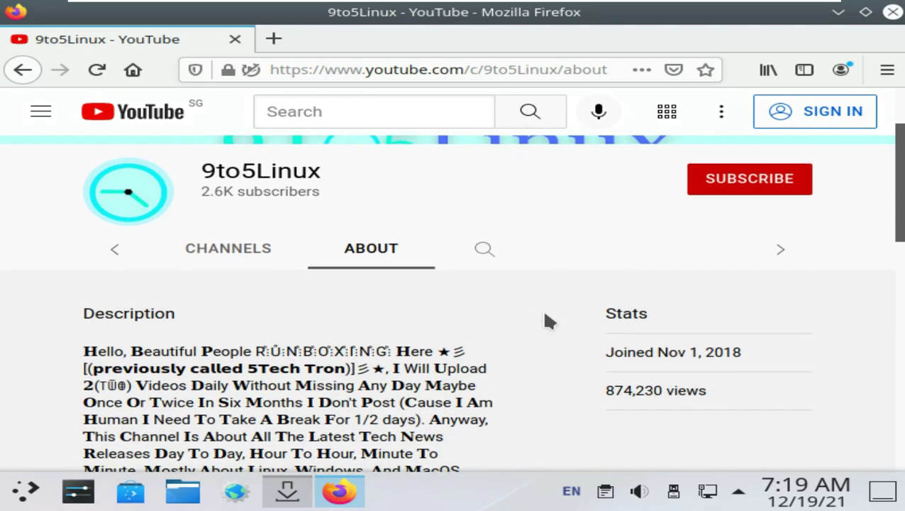
drag(392, 274, 423, 291)
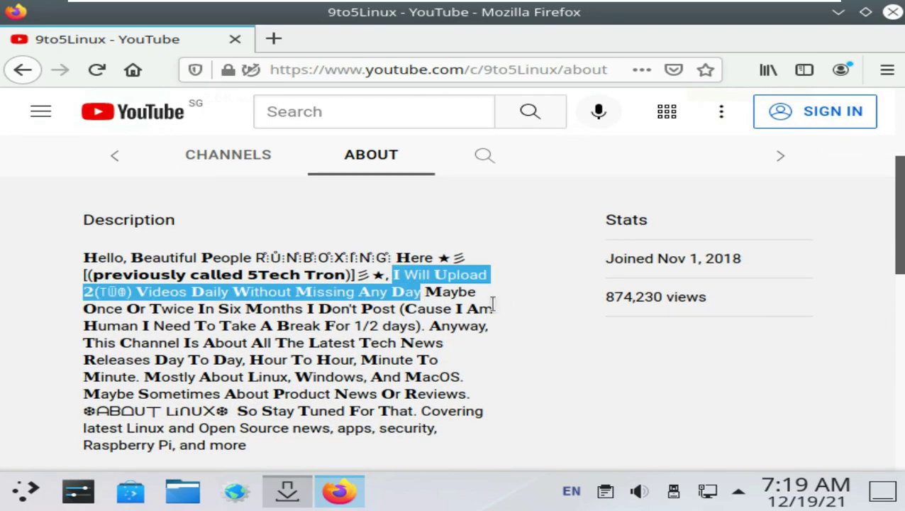
scroll(496, 307, down, 4)
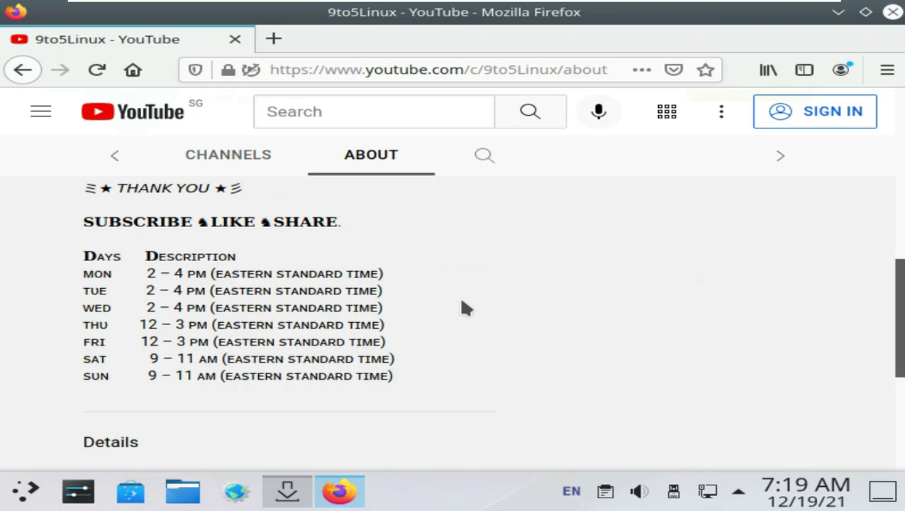
drag(85, 220, 391, 370)
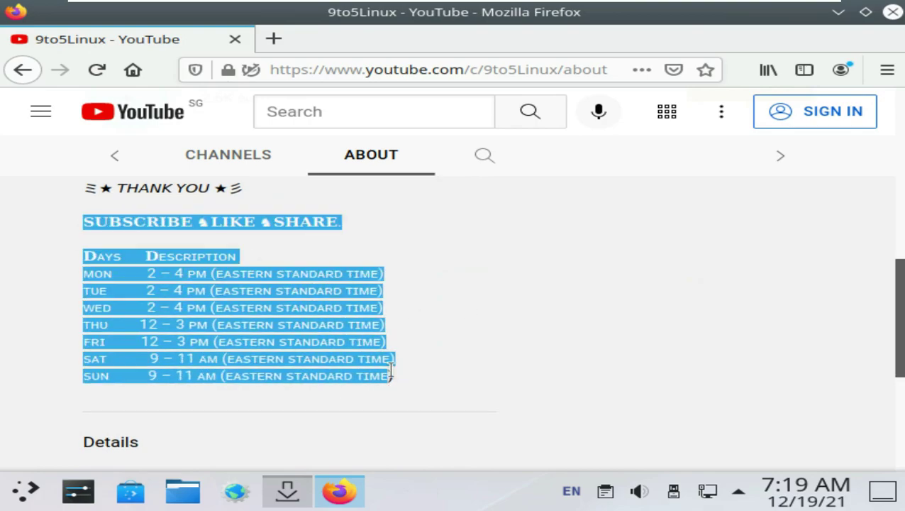
scroll(465, 277, down, 3)
scroll(465, 277, up, 10)
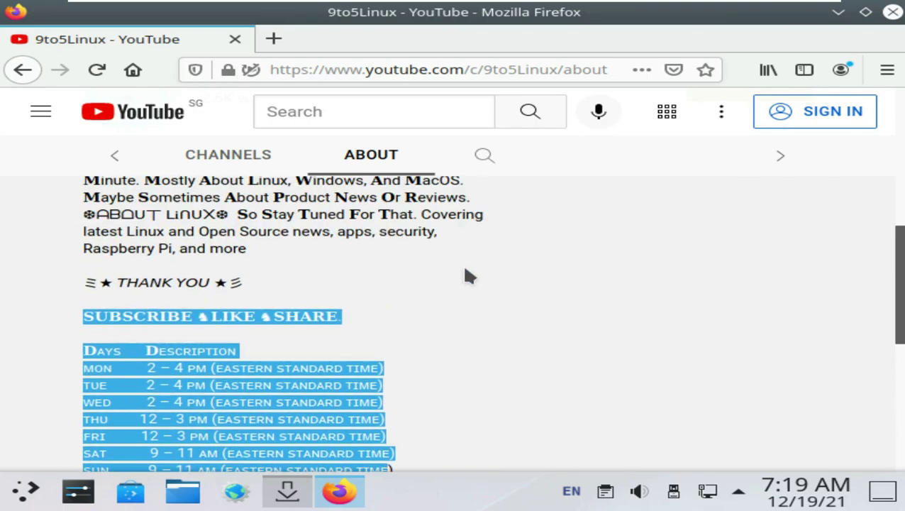
click(704, 283)
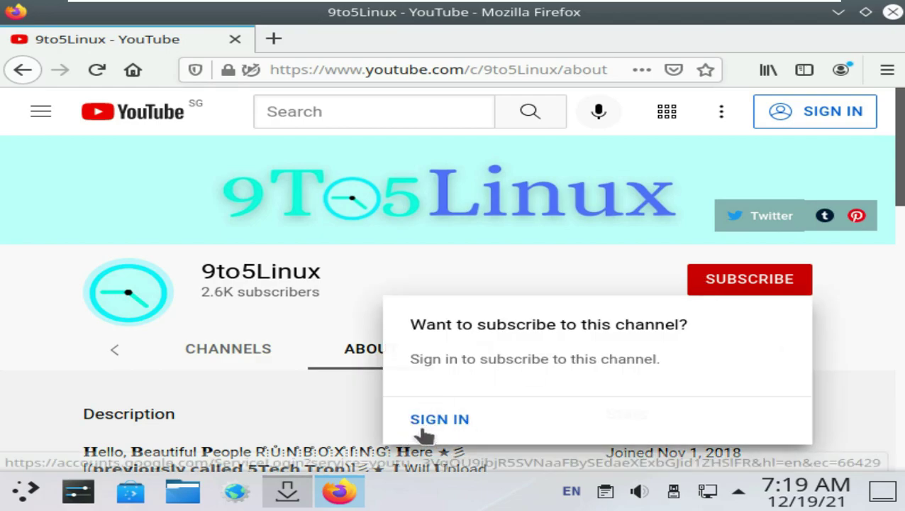
click(843, 281)
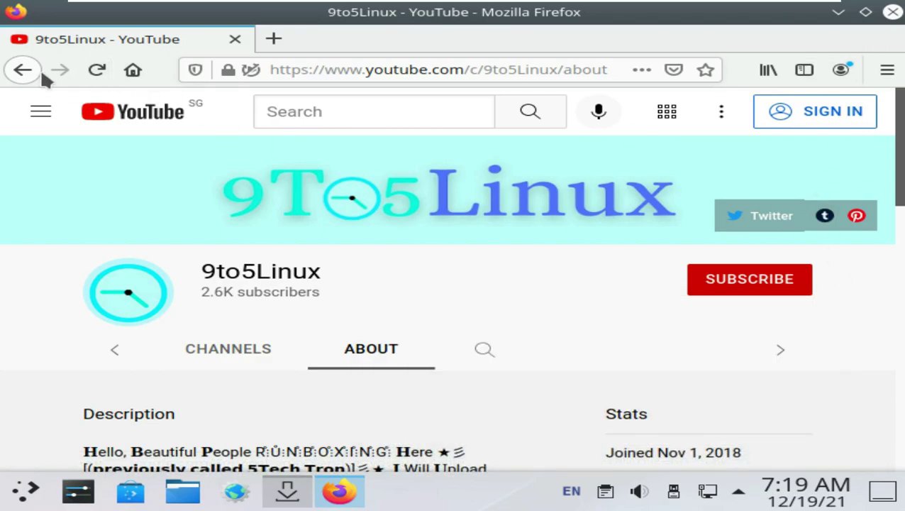
click(23, 70)
Go from the debian.org home page to Download and start the netinst ISO download
click(23, 70)
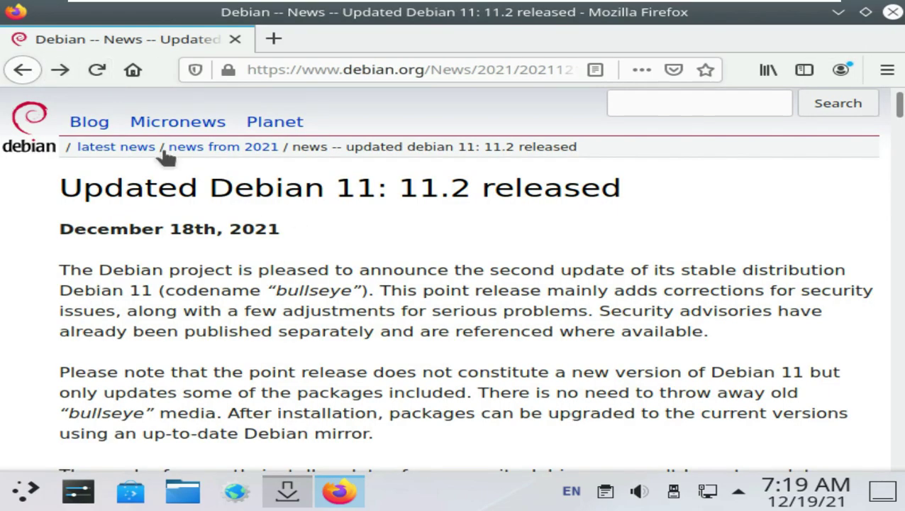
click(39, 140)
scroll(476, 323, down, 3)
click(674, 387)
click(652, 276)
Save debian-11.2.0-amd64-netinst.iso, cancel the download, and close Firefox
scroll(550, 298, down, 5)
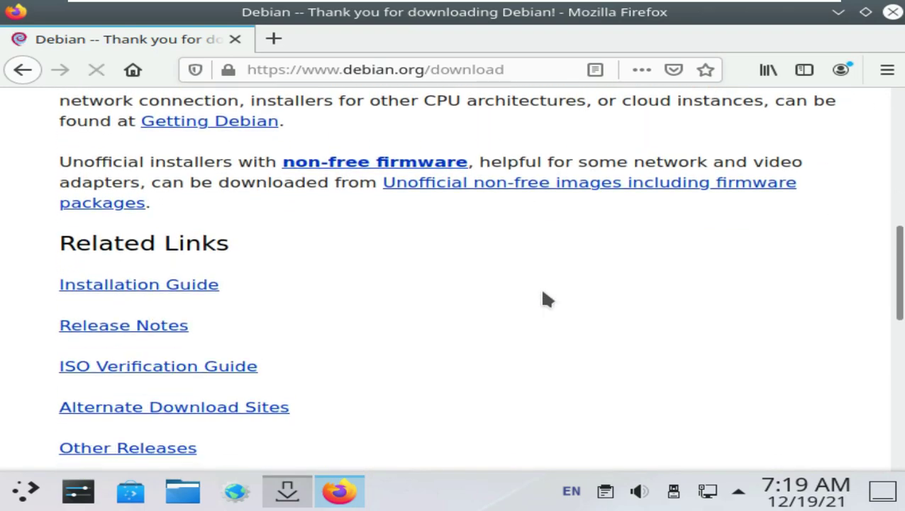
scroll(434, 229, up, 2)
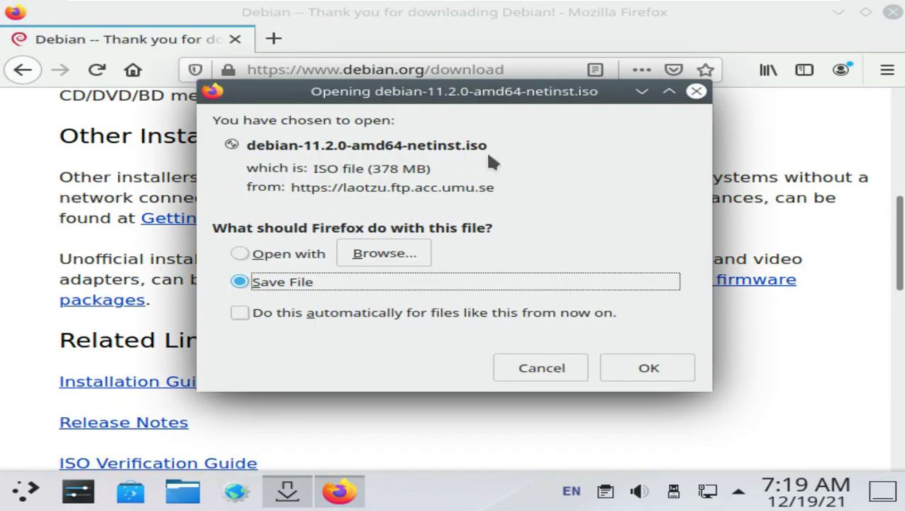
click(609, 364)
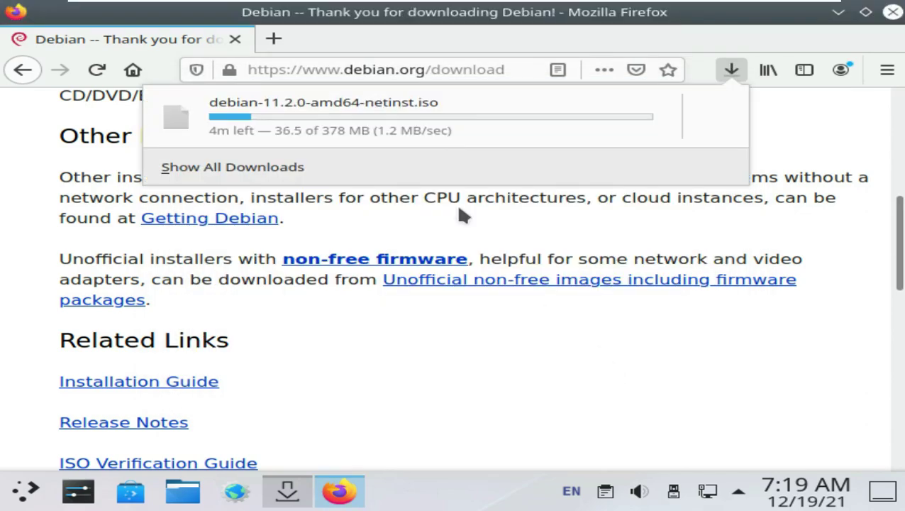
click(712, 119)
click(891, 16)
click(892, 18)
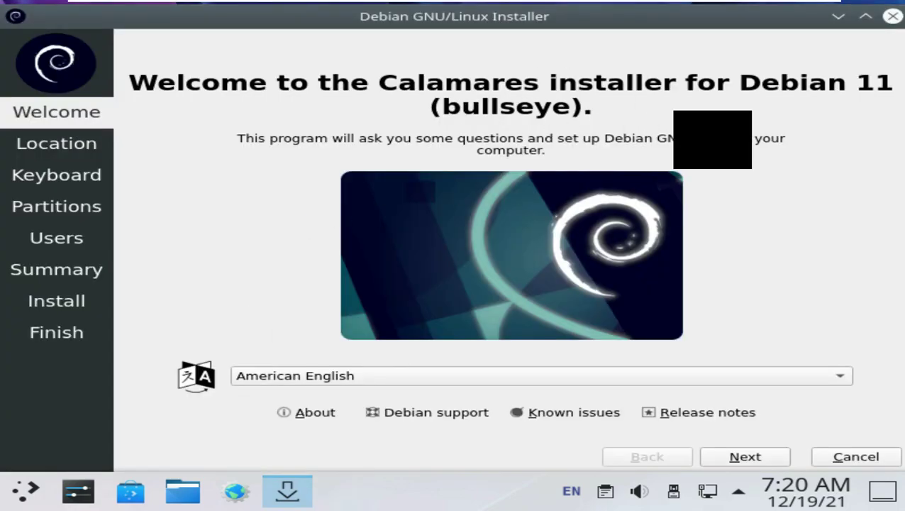
Set the installer location to region America, zone Los Angeles
click(758, 458)
click(249, 175)
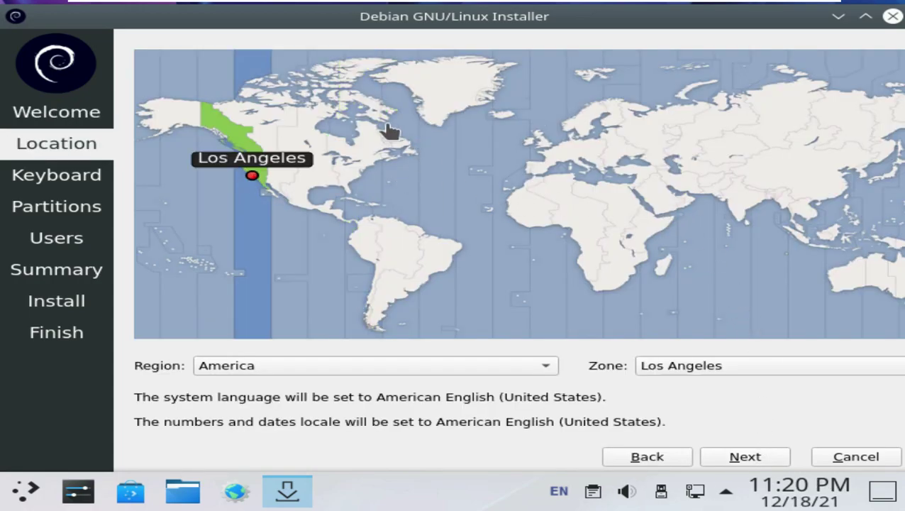
click(479, 365)
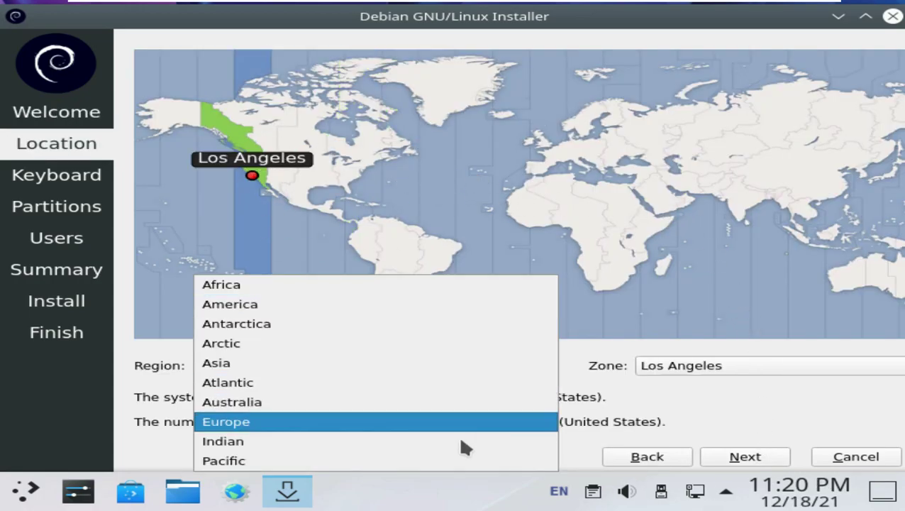
click(497, 304)
click(765, 364)
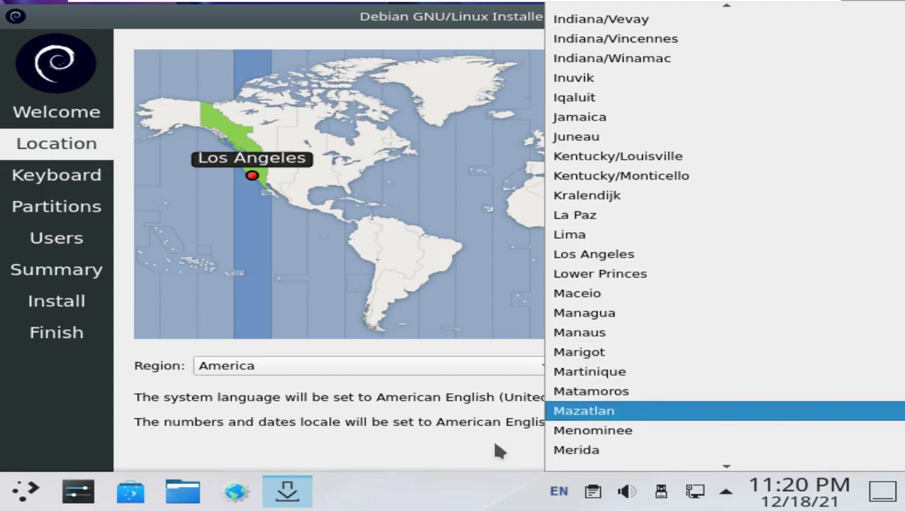
click(492, 437)
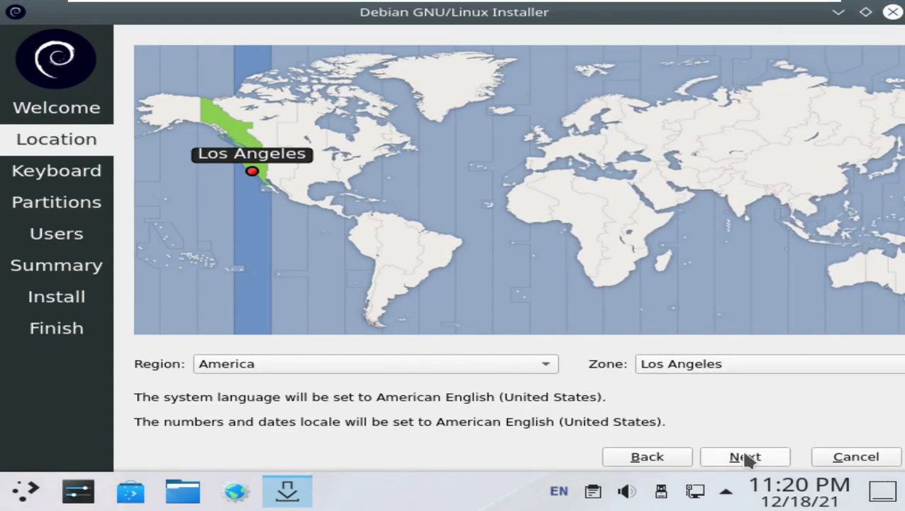
click(745, 458)
Keep the Generic 105-key PC (intl.) keyboard model with English (US) layout
click(486, 232)
click(128, 222)
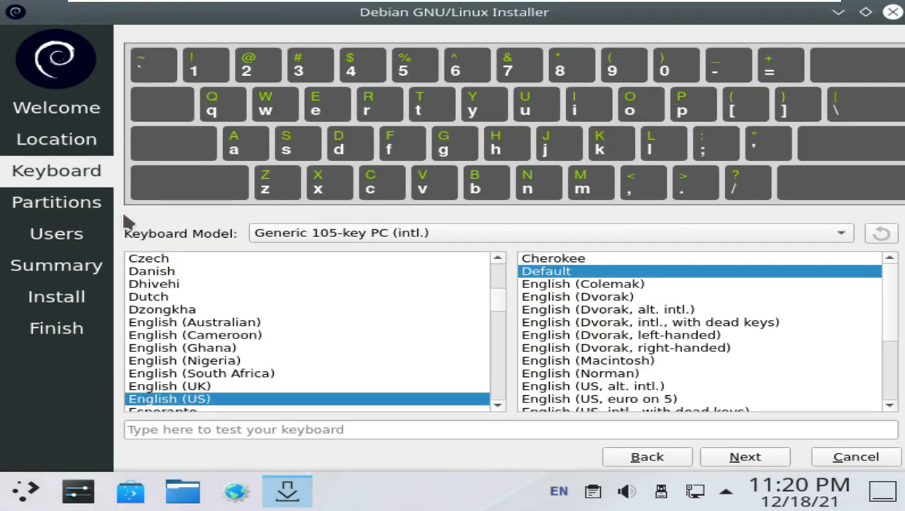
click(756, 456)
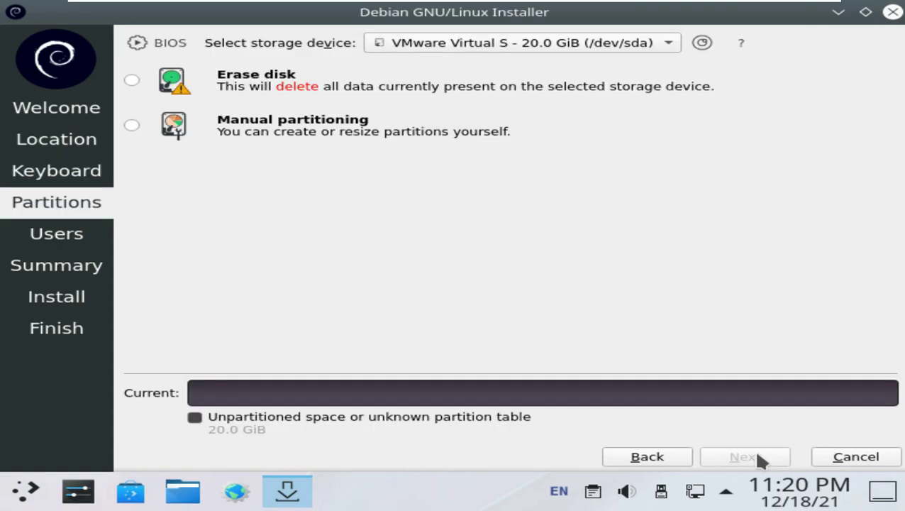
Choose Erase disk with the boot loader on the Master Boot Record and no encryption
click(131, 80)
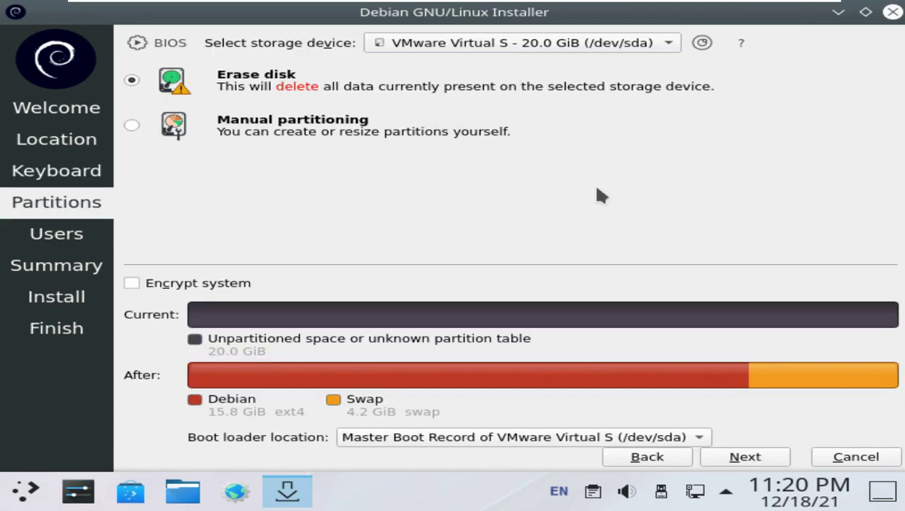
click(395, 437)
click(455, 228)
click(170, 282)
click(139, 283)
click(740, 460)
Fill in the user account: auto-login, name, shortened computer name, and the password twice
click(204, 240)
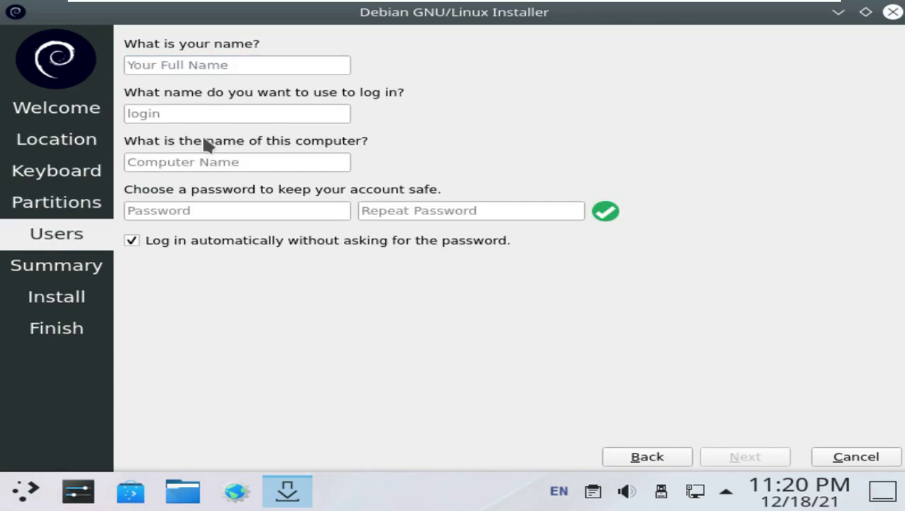
text(runbozxing)
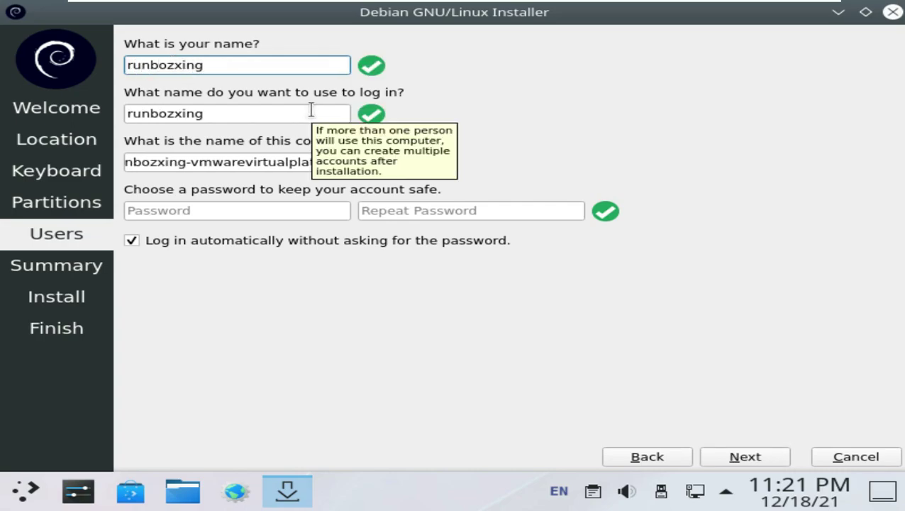
key(BackSpace)
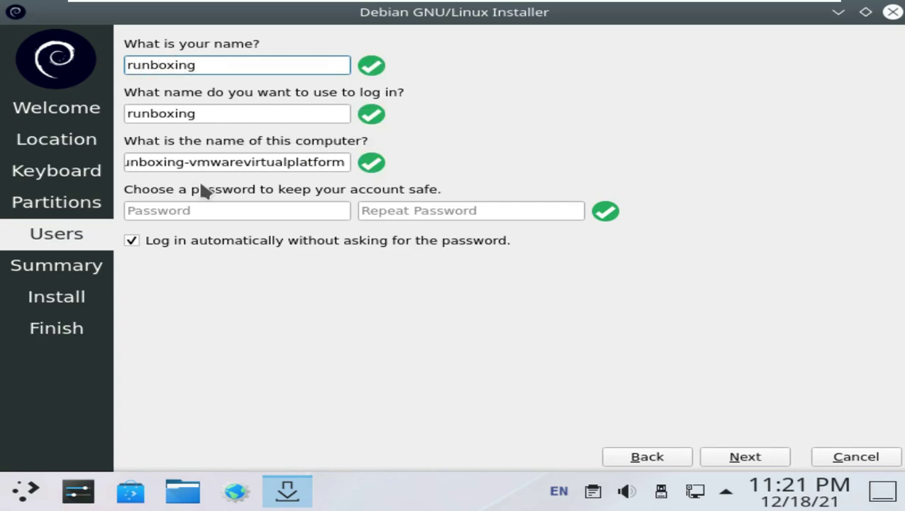
drag(187, 161, 443, 184)
key(BackSpace)
click(291, 207)
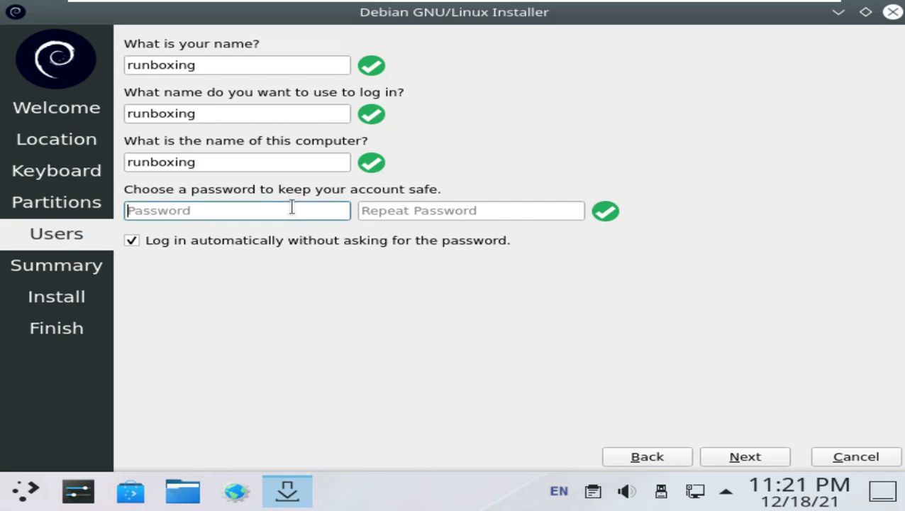
text(12345)
click(511, 214)
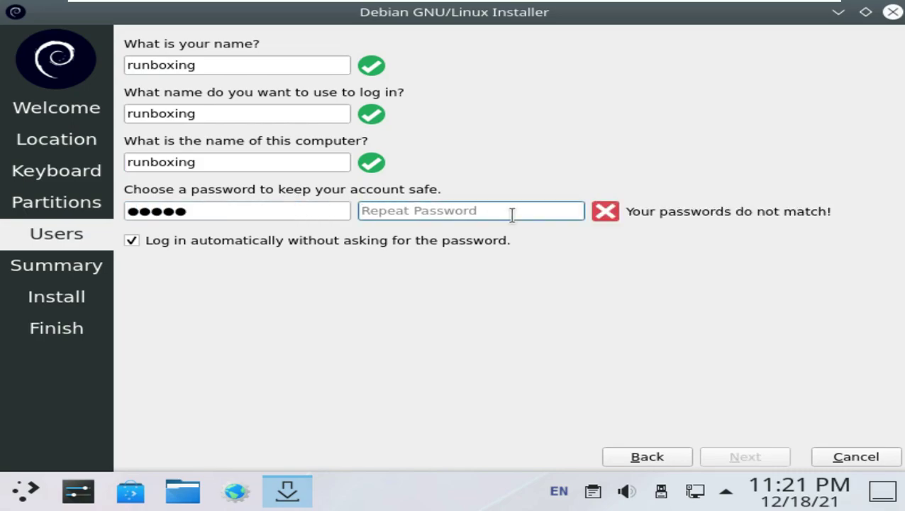
text(12345)
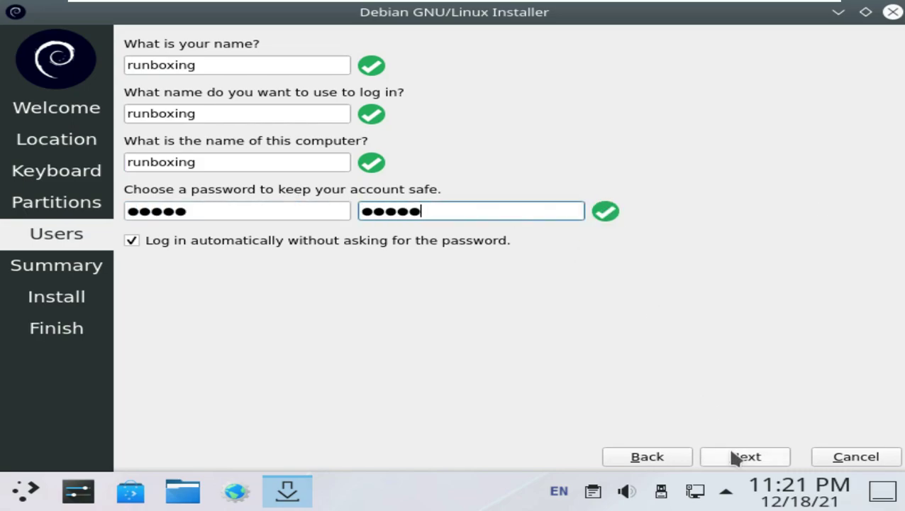
click(731, 451)
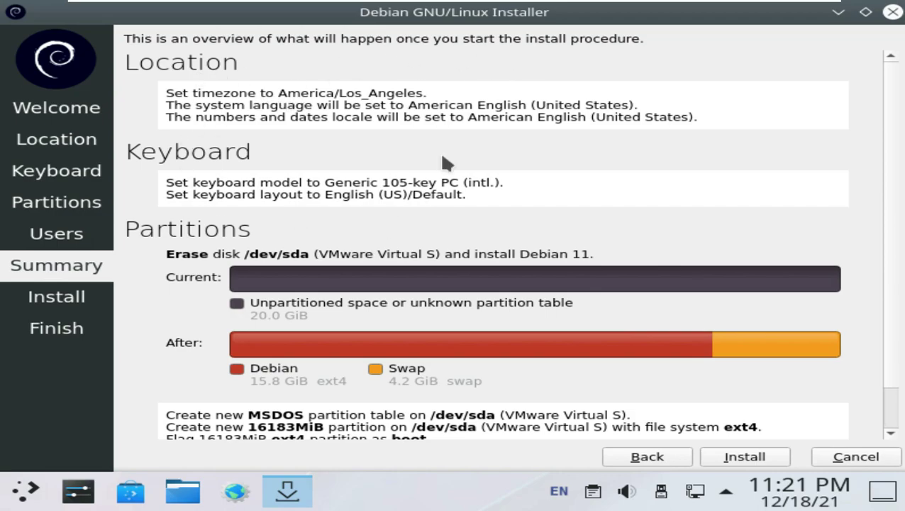
Review the Summary page and start the Debian 11 installation
scroll(462, 327, down, 1)
click(734, 457)
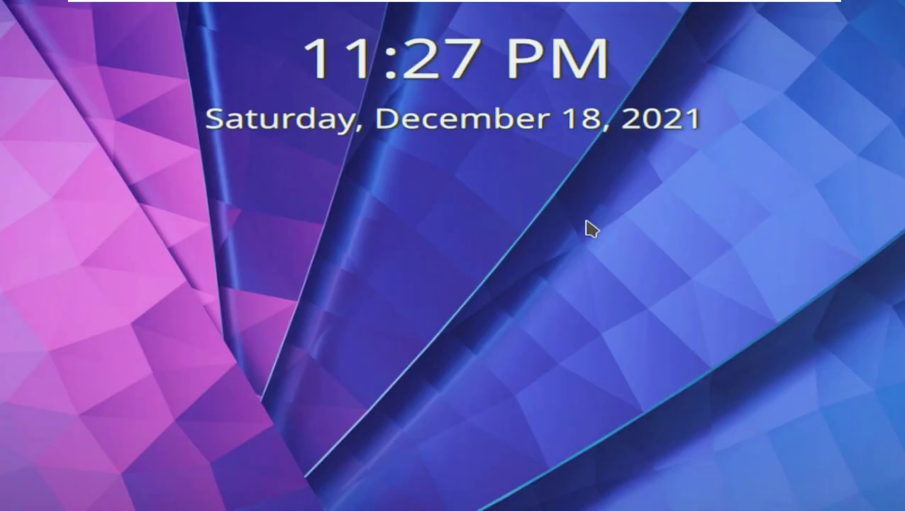
Unlock the session with the live user's password, then finish the installer with Restart now and reboot into GRUB
text(l)
key(BackSpace)
text(livelivel)
key(Return)
text(live)
key(Return)
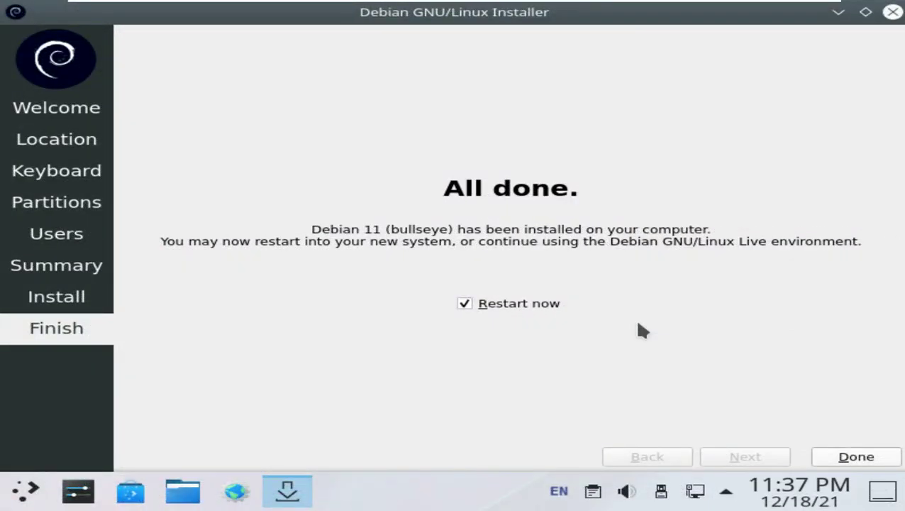
key(Return)
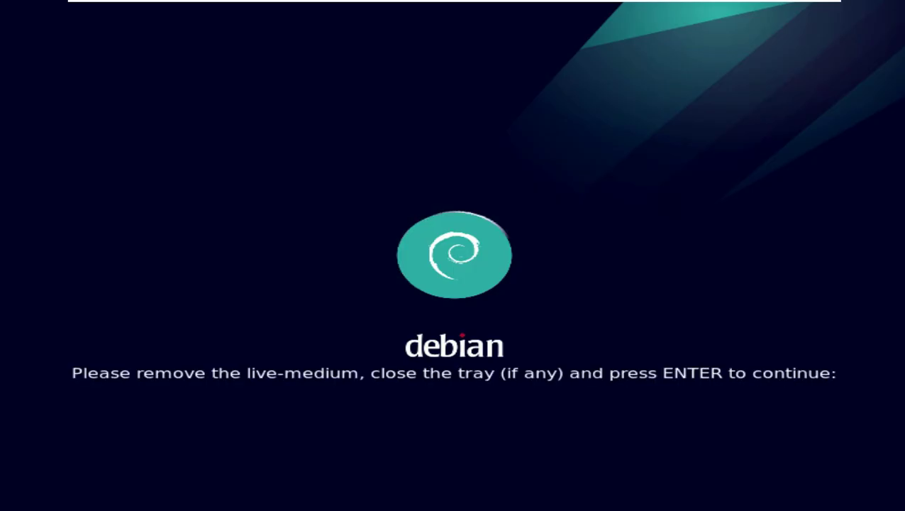
key(Return)
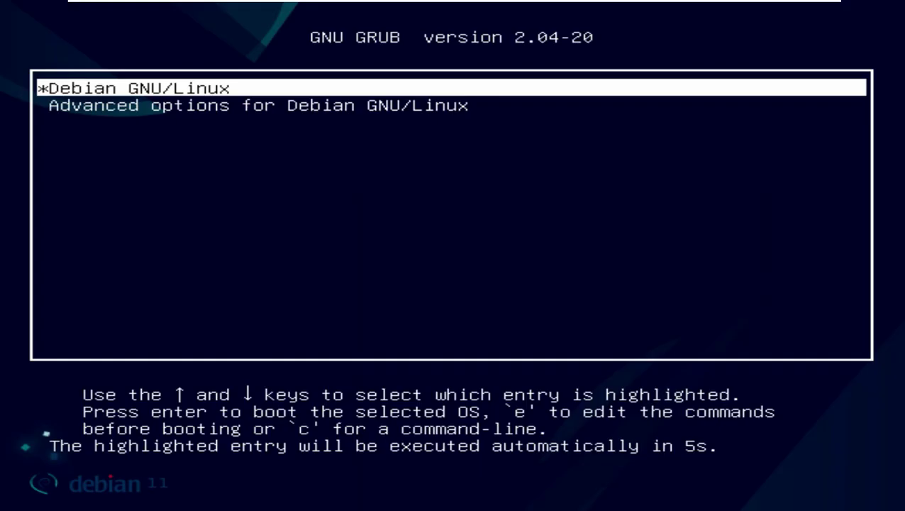